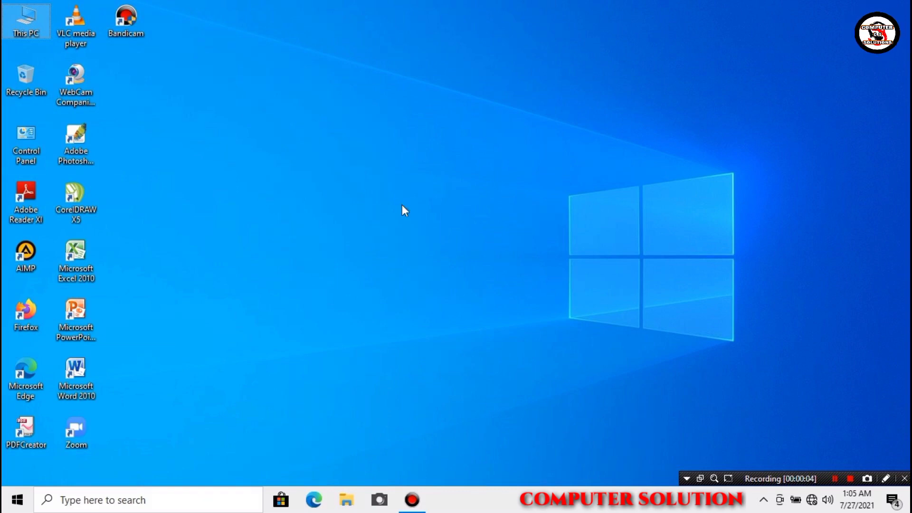
Refresh the desktop twice.
right_click(373, 197)
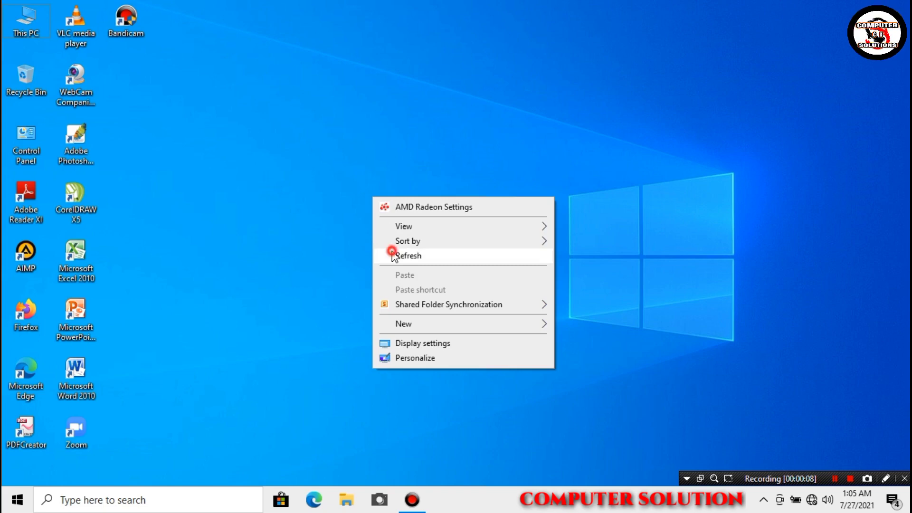
click(393, 253)
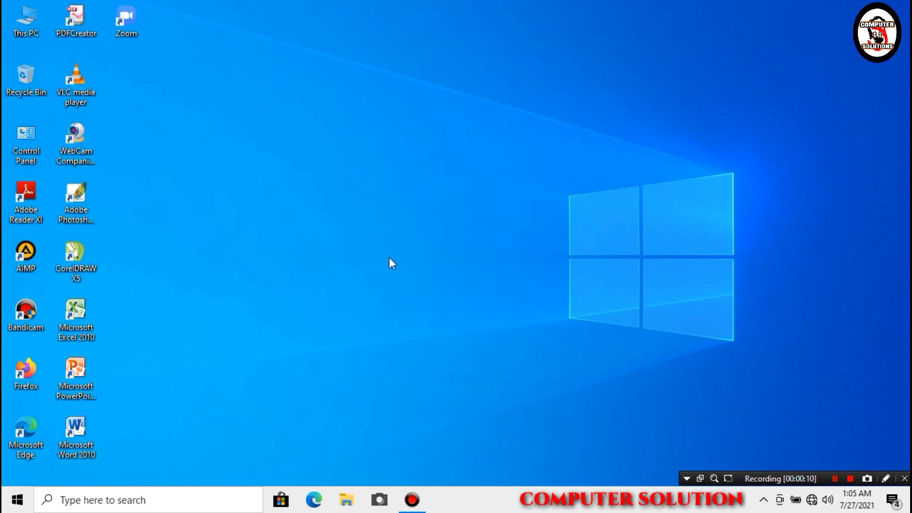
right_click(400, 281)
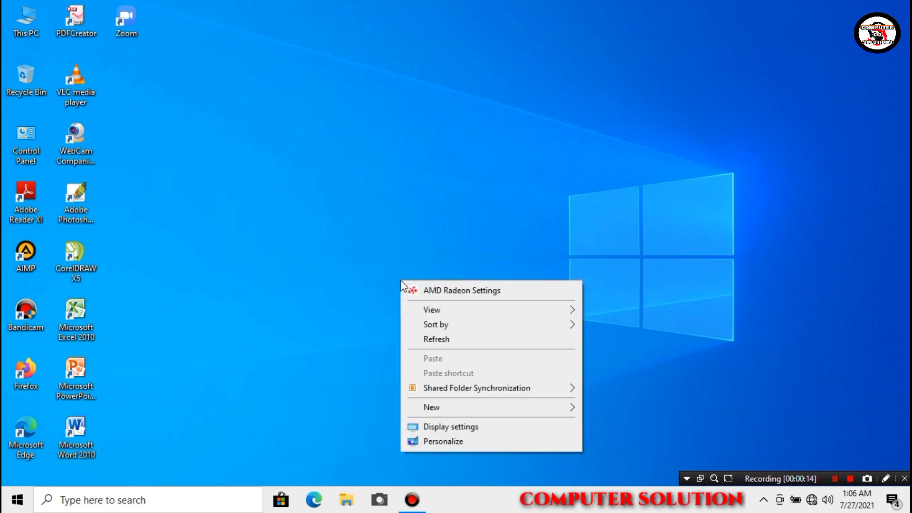
click(428, 343)
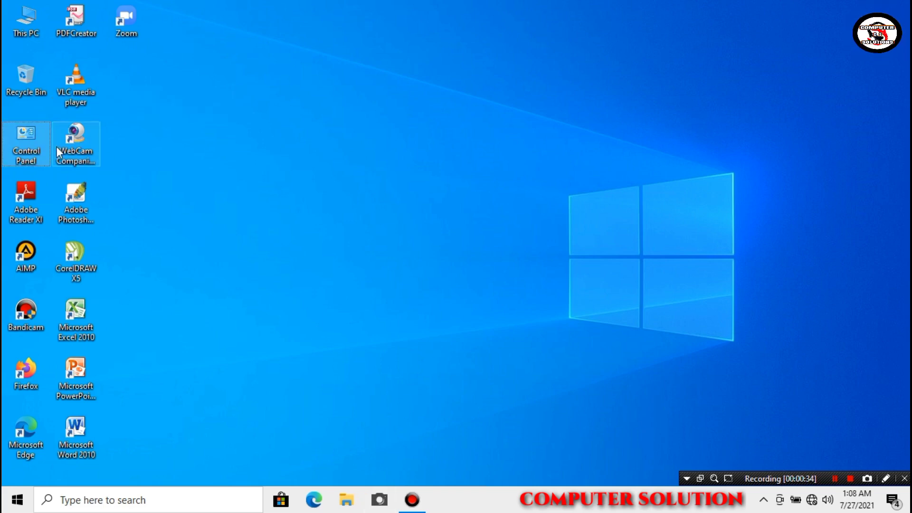
Launch WebCam Companion 3 from the desktop, close it again, and open the Camera app to check the webcam.
click(69, 145)
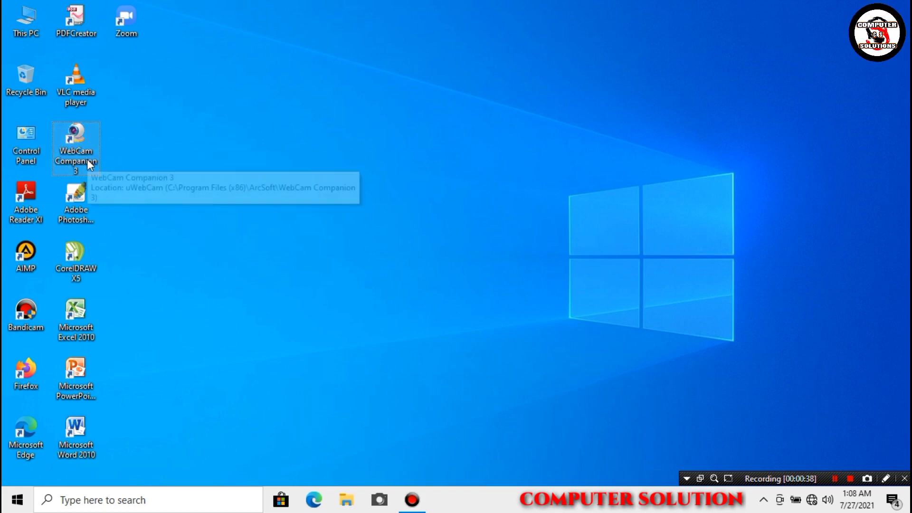
double_click(87, 158)
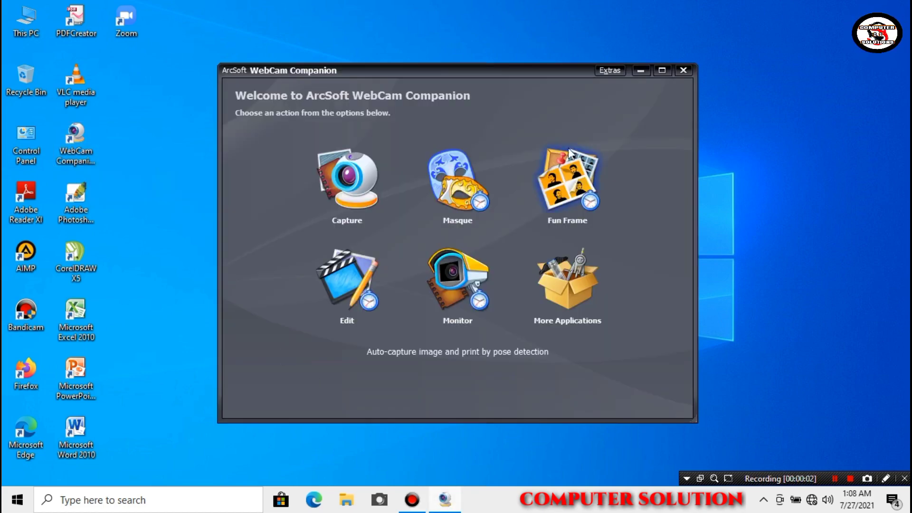
click(683, 70)
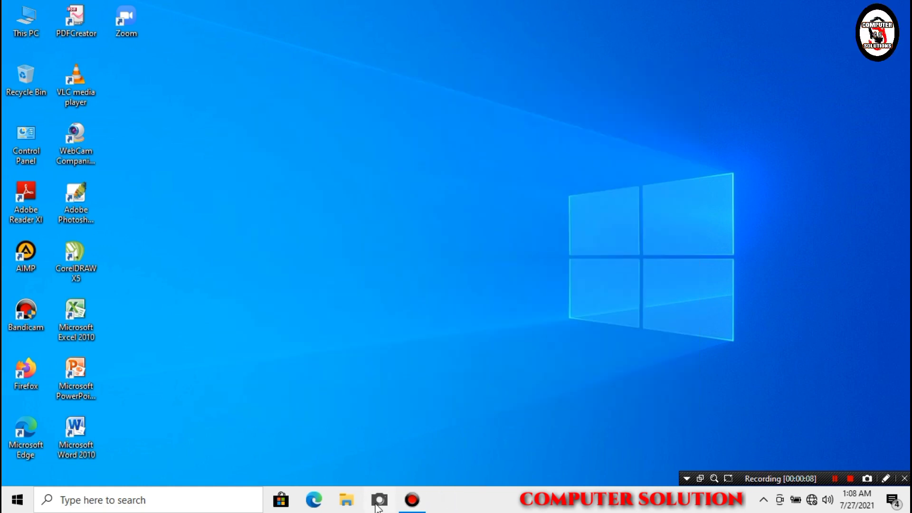
click(376, 506)
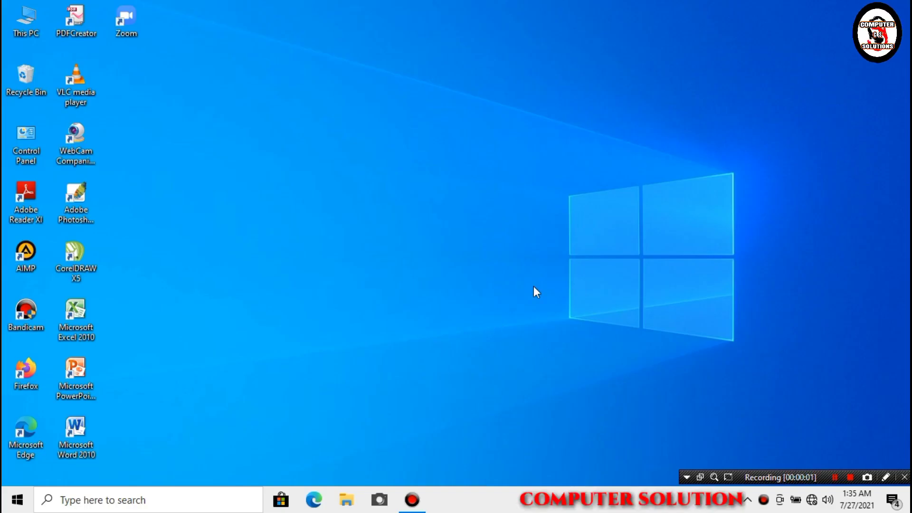
right_click(431, 235)
click(463, 299)
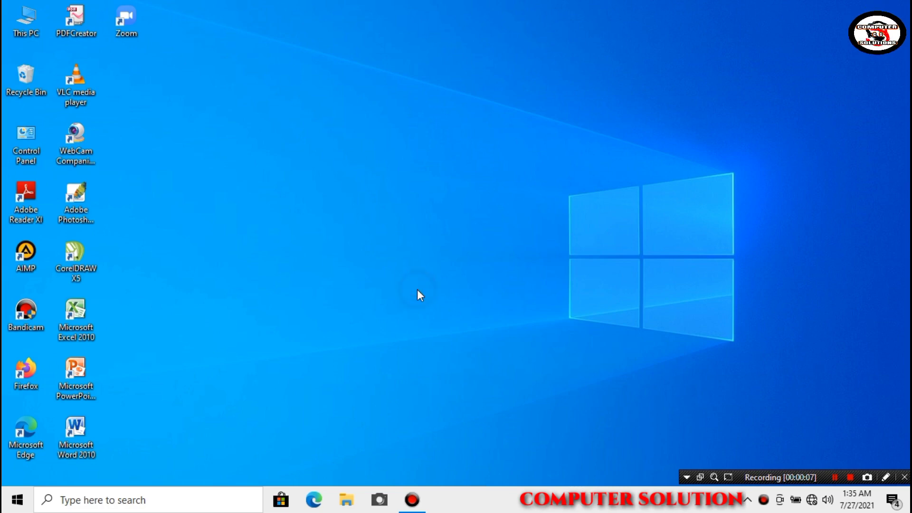
right_click(328, 215)
click(362, 272)
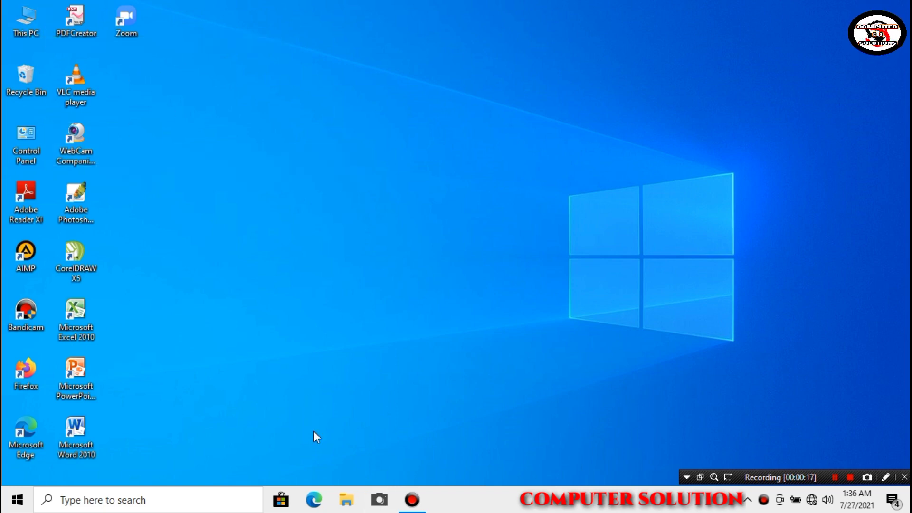
Open Computer Management for This PC from File Explorer and show the Device Manager.
click(346, 502)
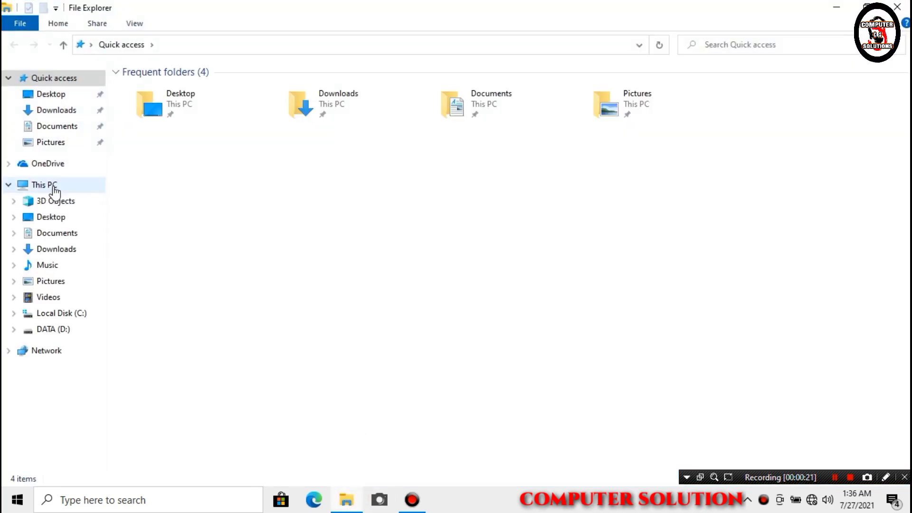
right_click(57, 186)
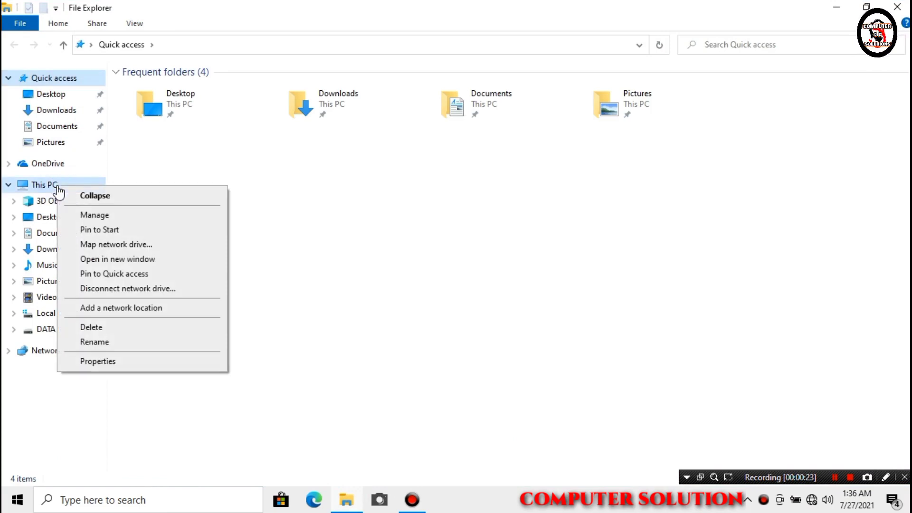
click(111, 216)
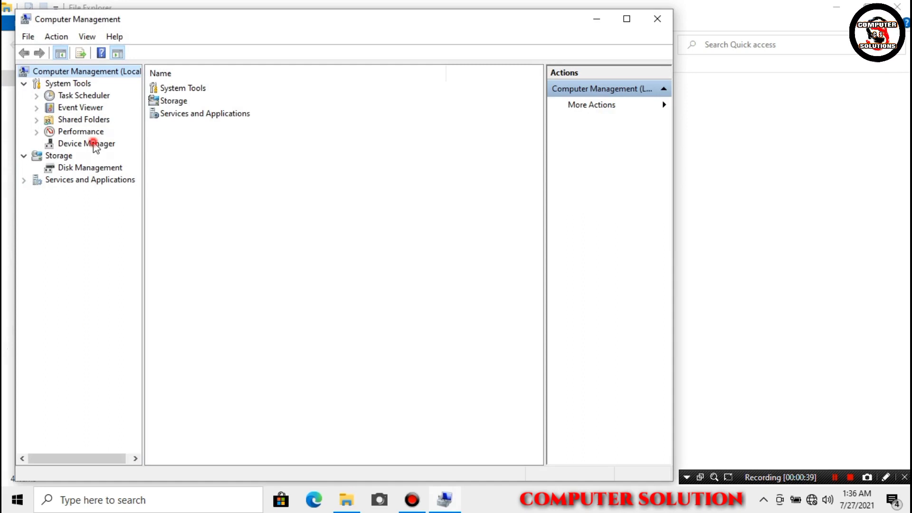
click(92, 143)
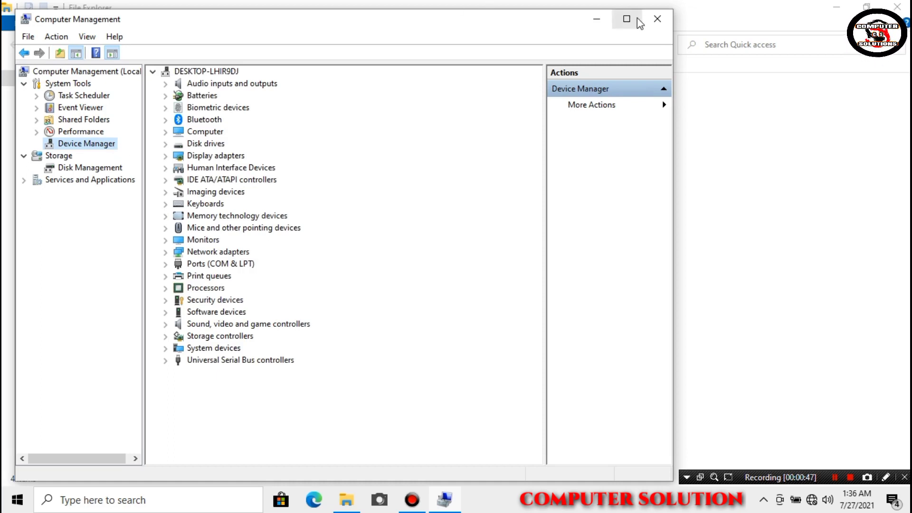
drag(531, 18, 621, 14)
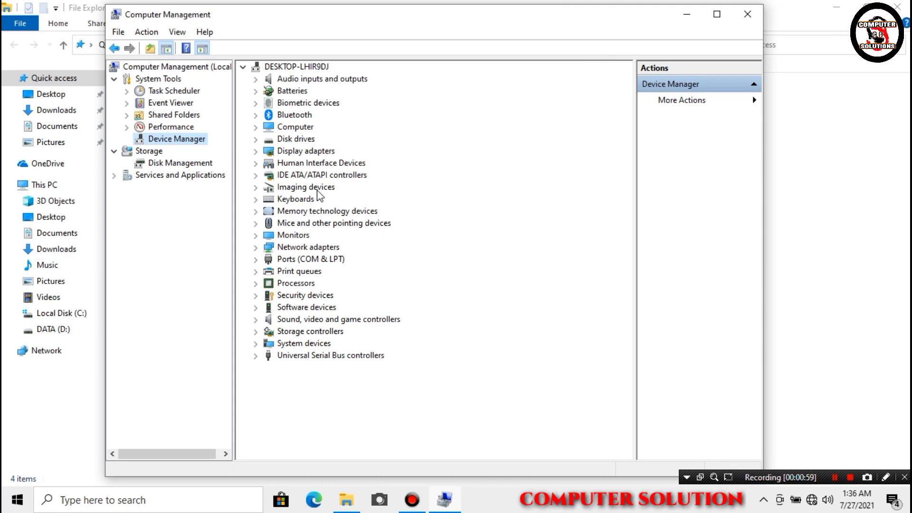
Start a driver update for the HP HD Webcam listed under Imaging devices.
click(256, 188)
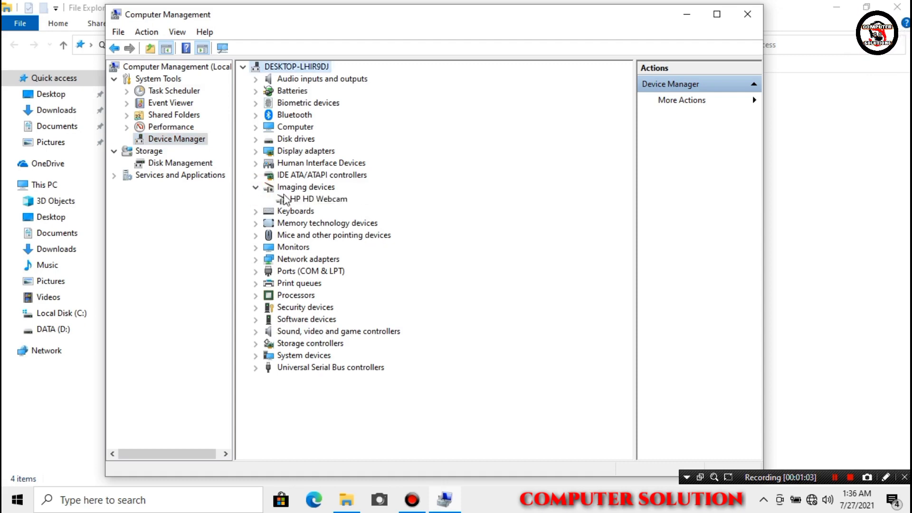
click(320, 199)
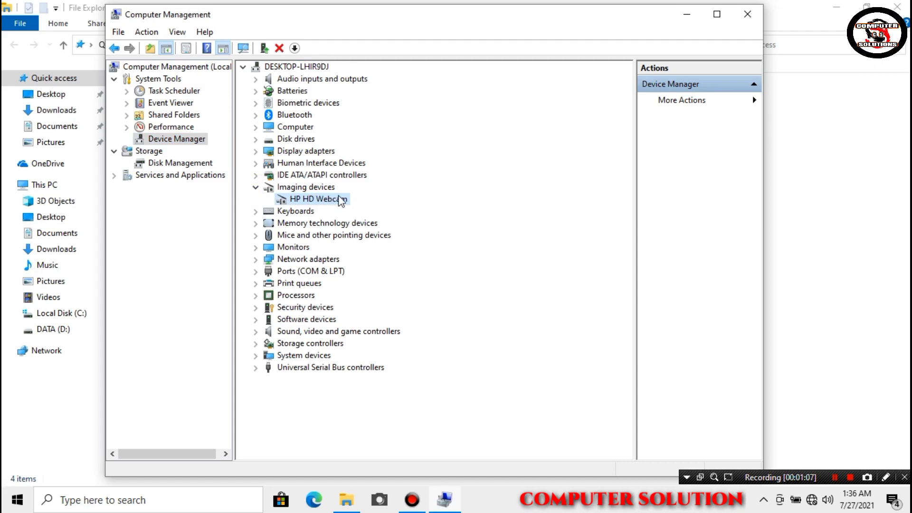
click(340, 199)
right_click(340, 201)
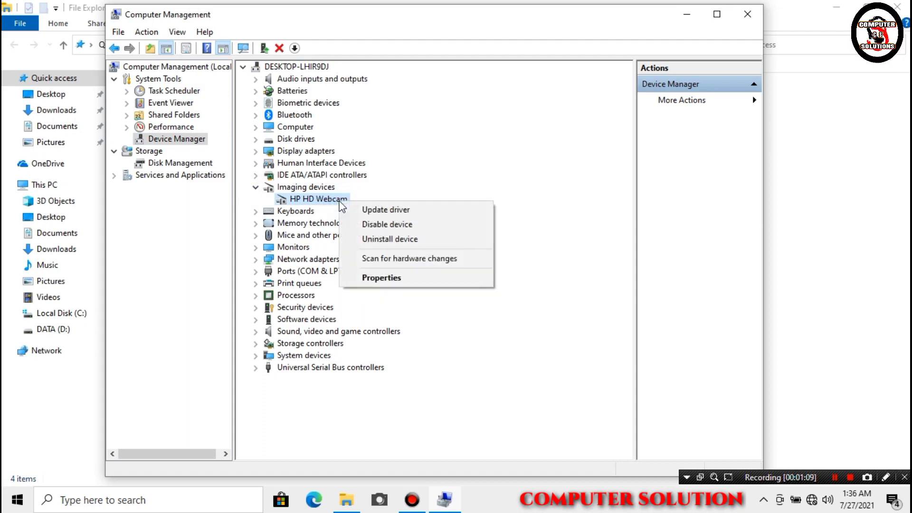
click(398, 211)
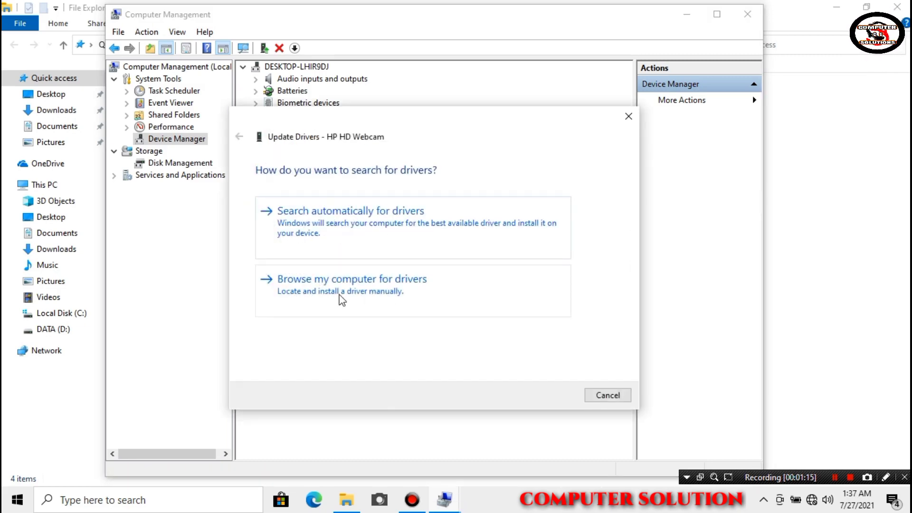
Install the USB Video Device driver manually, picking it from the list of available drivers on the computer.
click(379, 292)
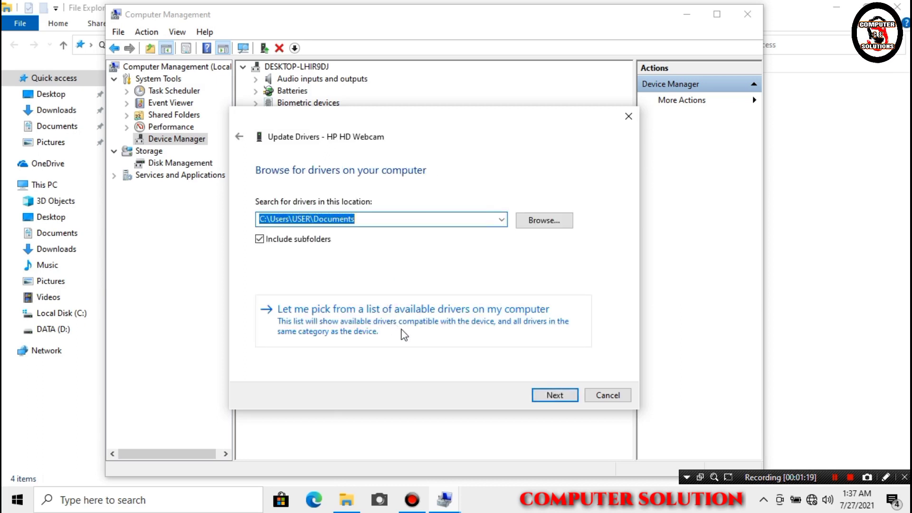
click(428, 336)
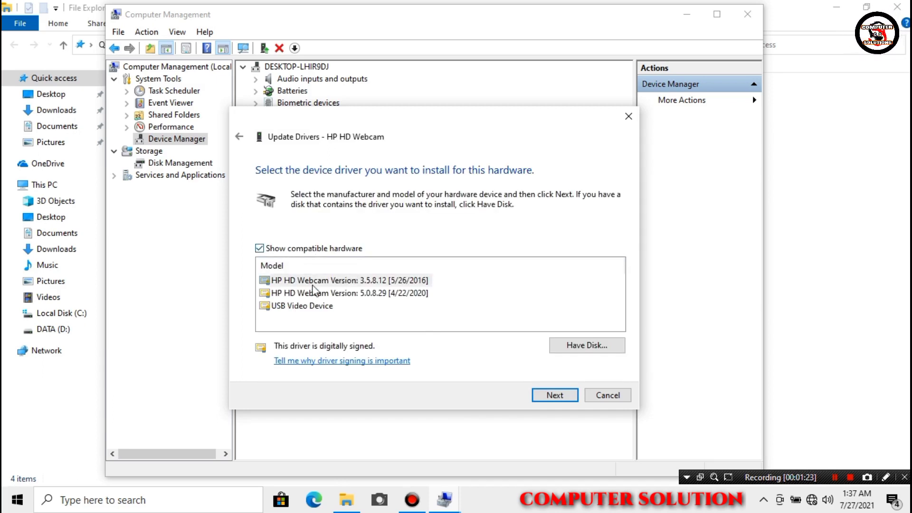
click(310, 307)
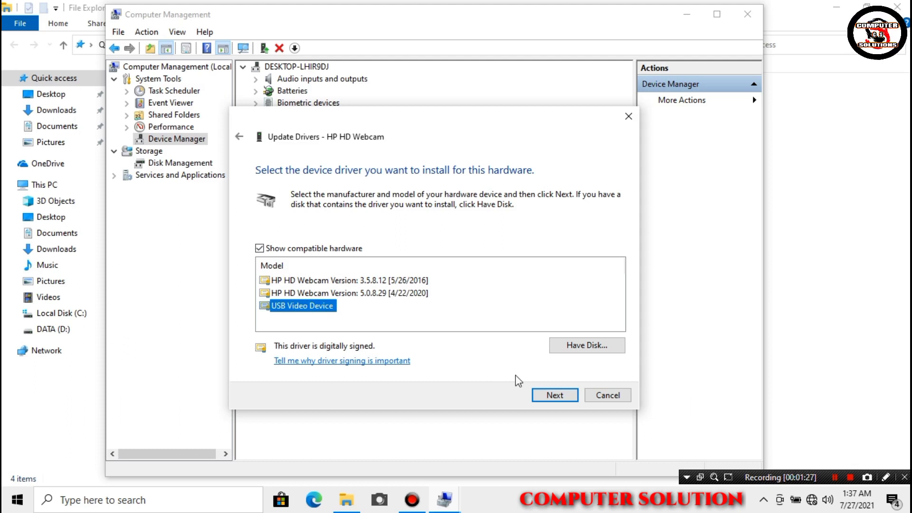
click(560, 397)
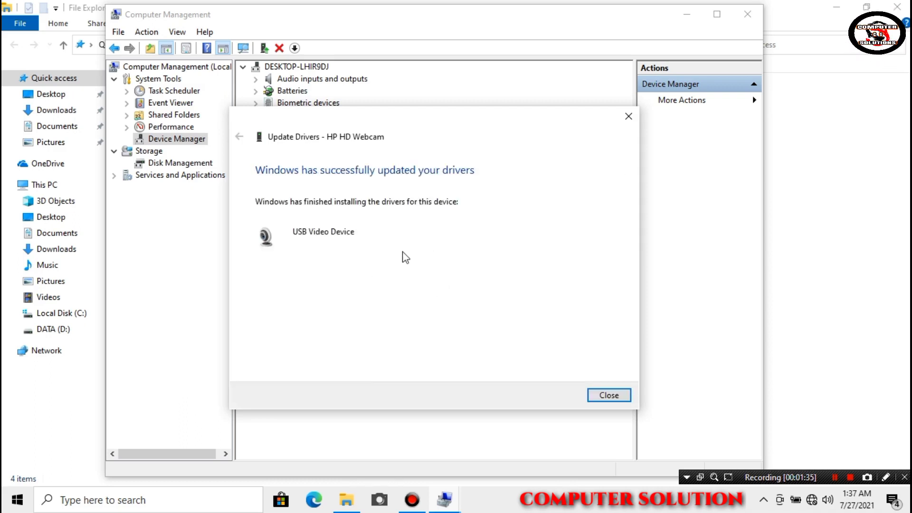
click(611, 396)
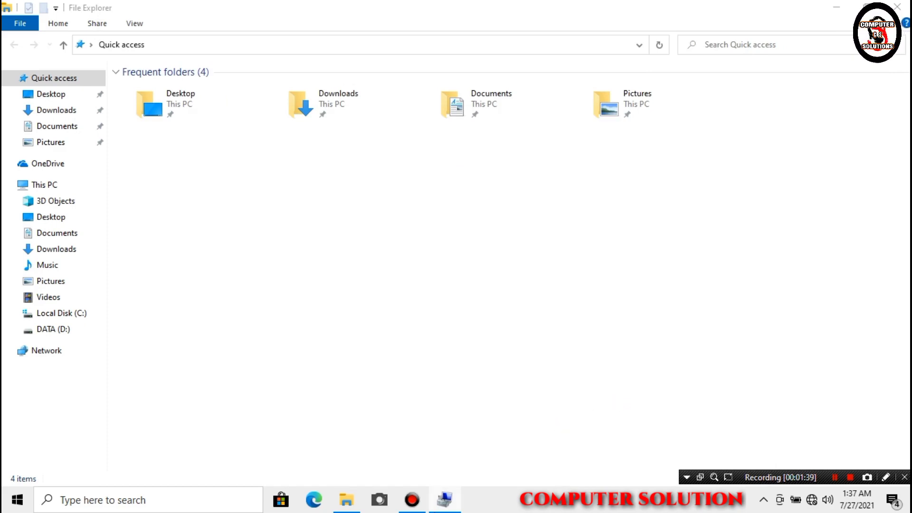
Close the File Explorer and Computer Management windows.
click(517, 362)
click(897, 7)
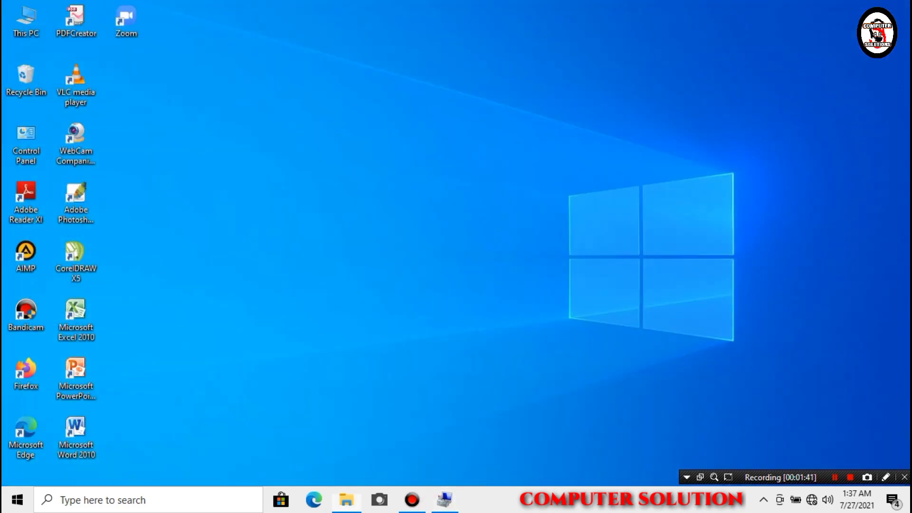
click(445, 499)
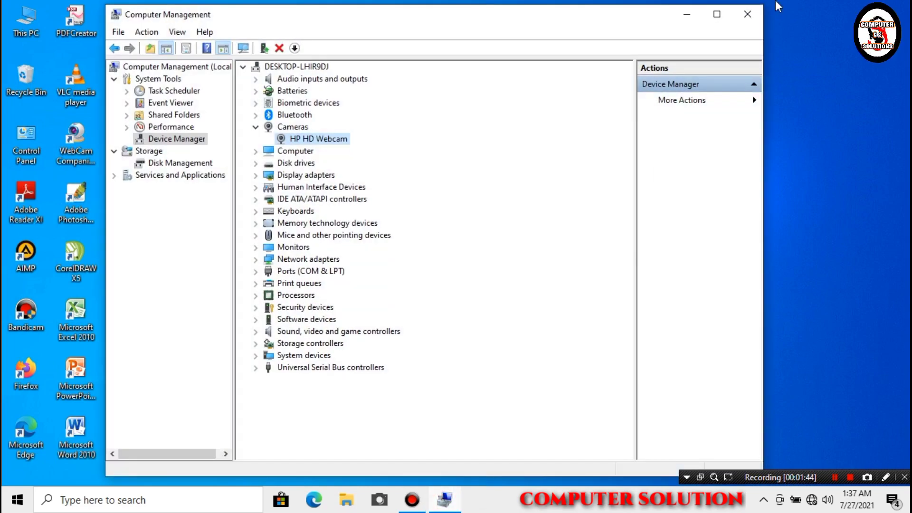
click(747, 15)
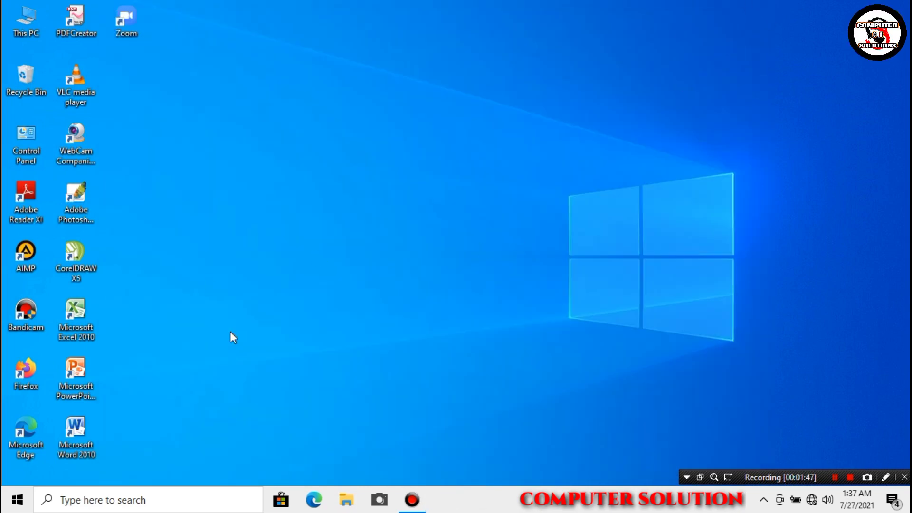
Search Windows for the Camera app, check the webcam's live picture in it, and close the app.
click(112, 502)
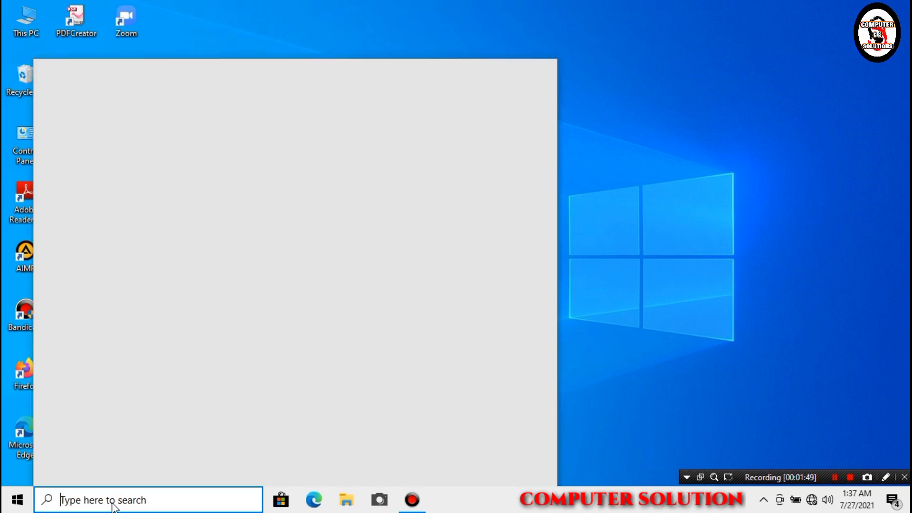
text(came)
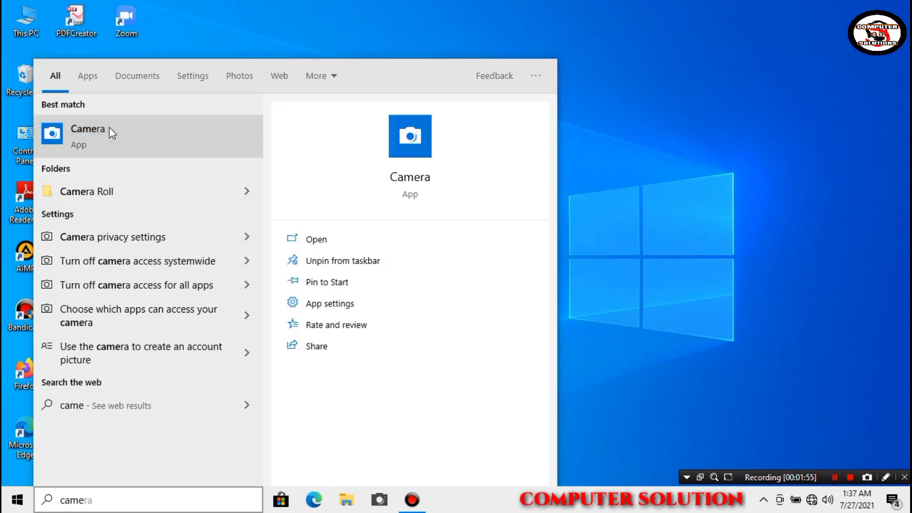
click(109, 127)
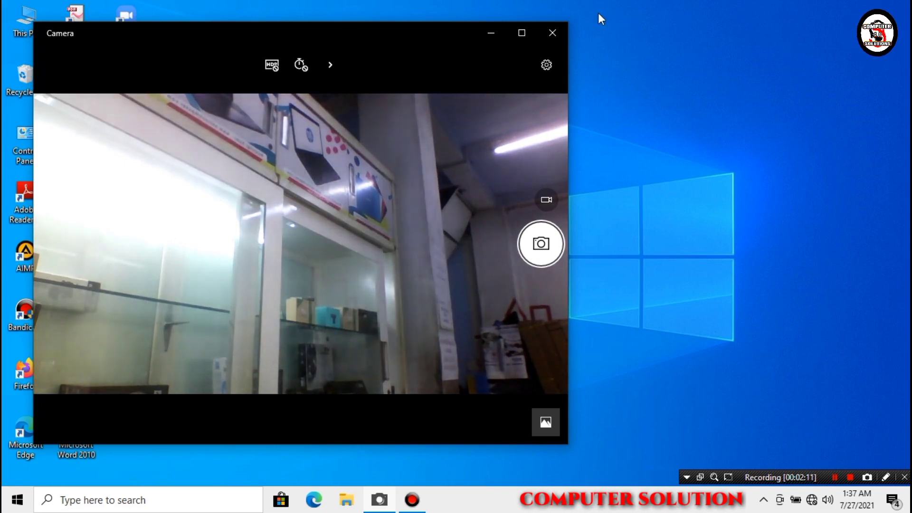
click(553, 31)
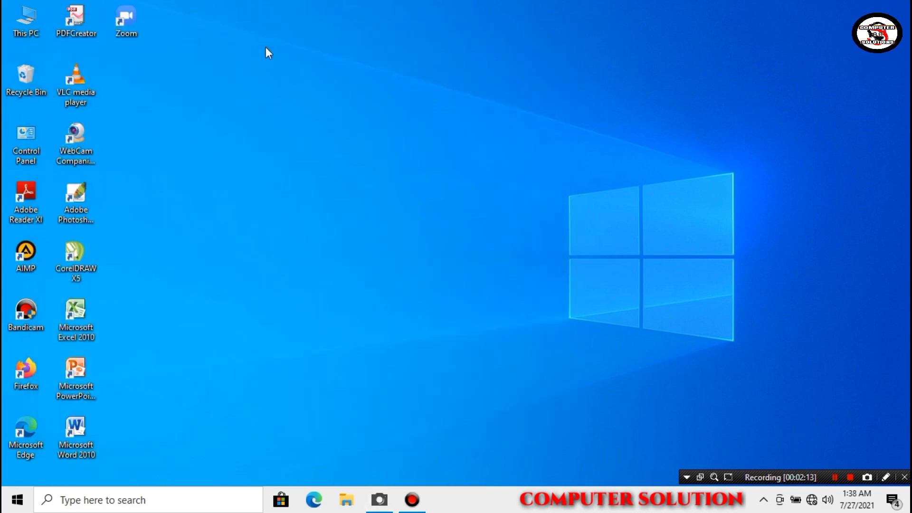
Set the capture resolution in WebCam Companion 3 to 2560 x 1440 (4MP) and close the program.
click(67, 148)
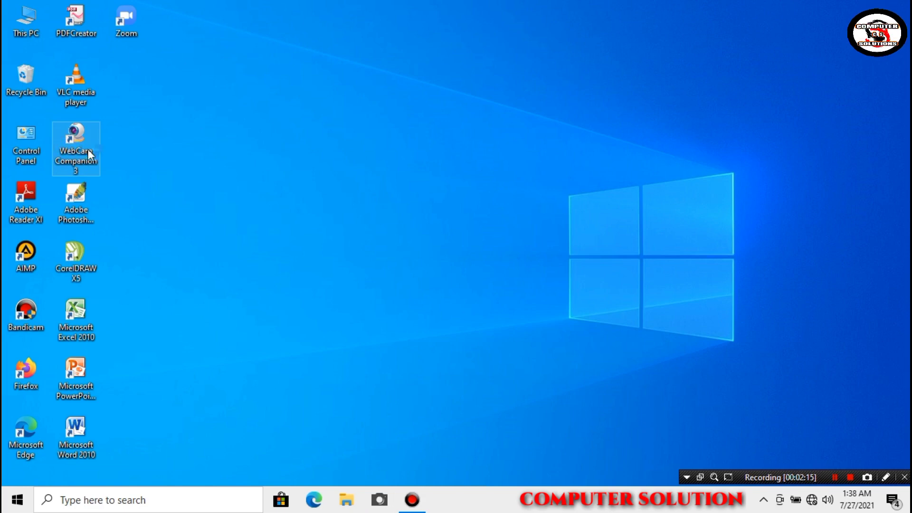
double_click(90, 154)
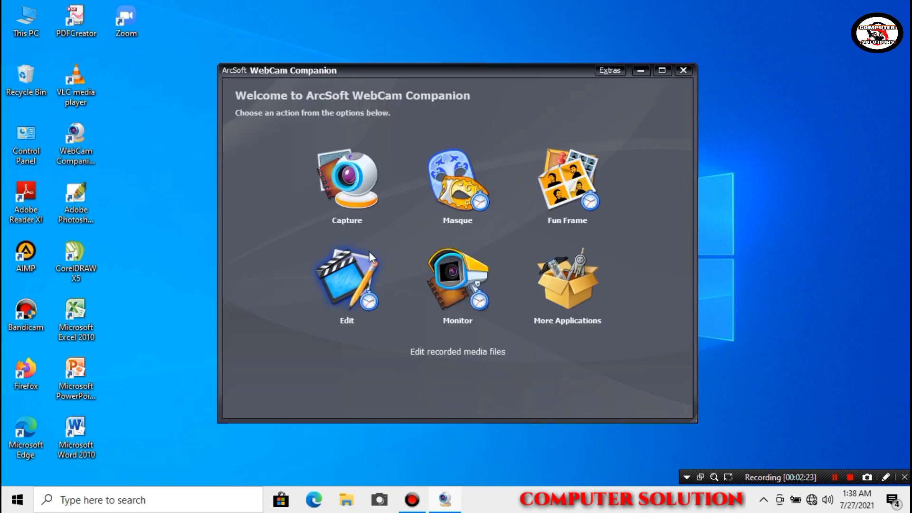
click(336, 169)
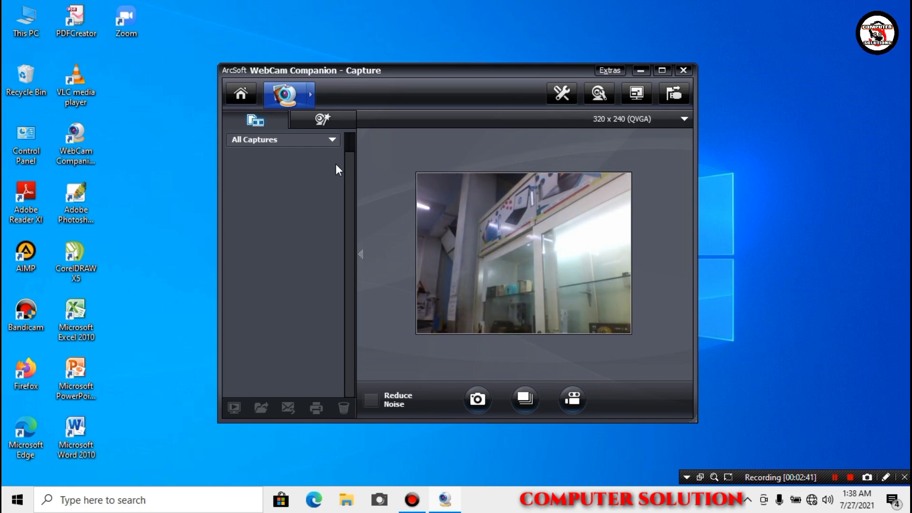
click(664, 121)
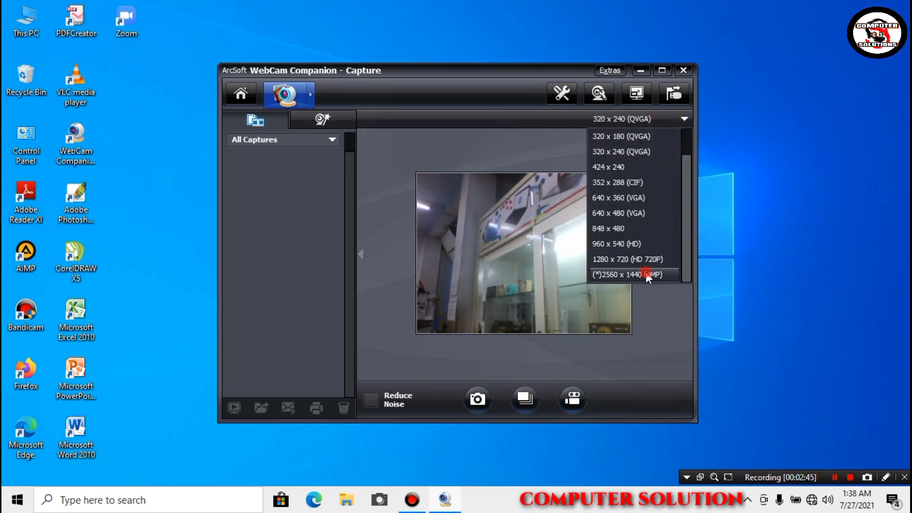
click(645, 274)
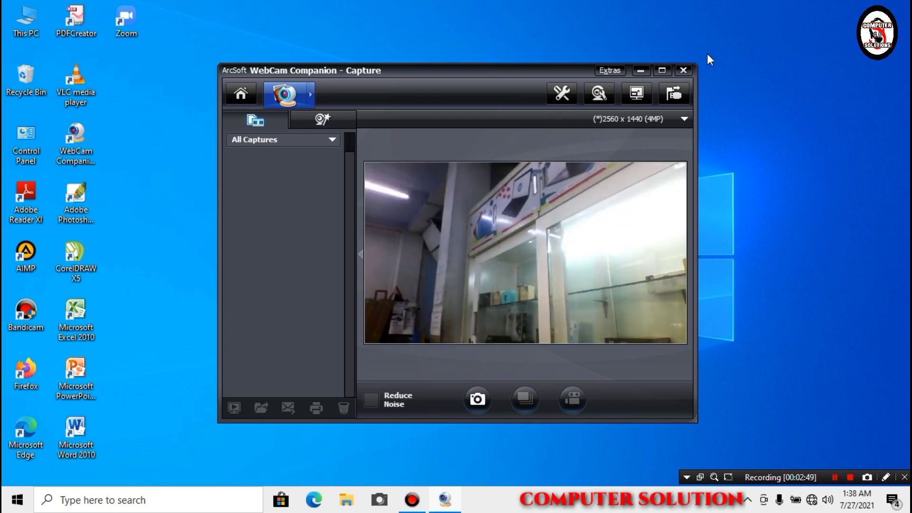
click(684, 71)
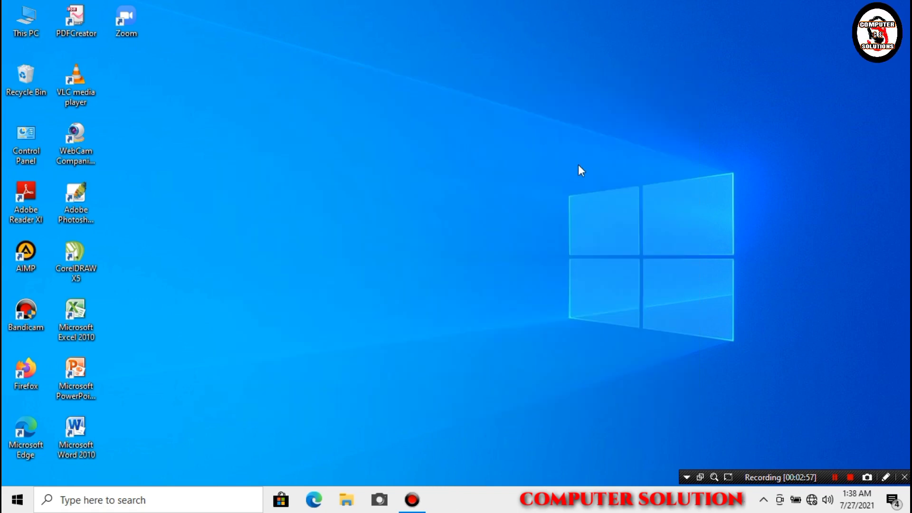
right_click(537, 195)
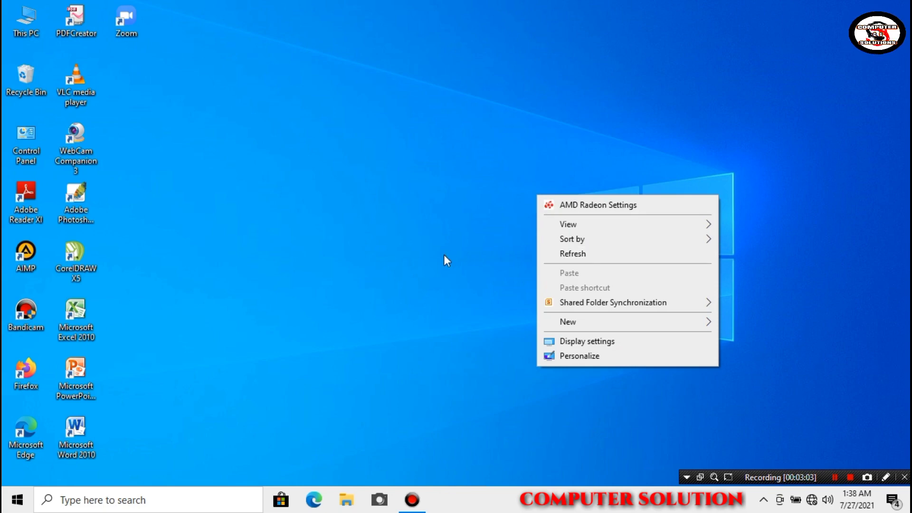
click(586, 257)
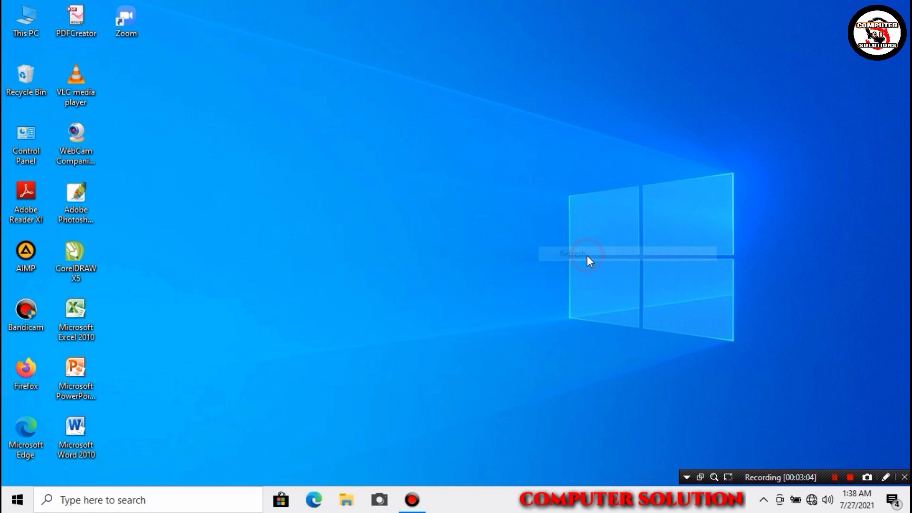
right_click(431, 192)
click(469, 253)
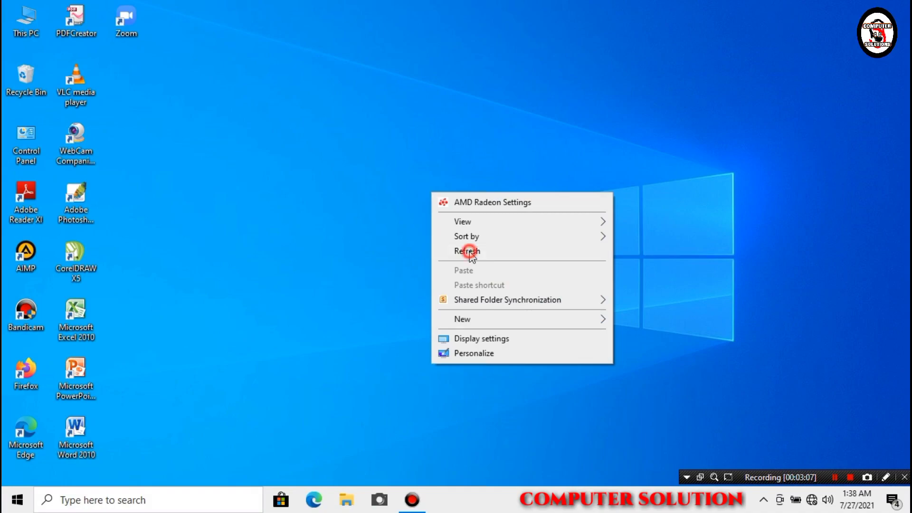